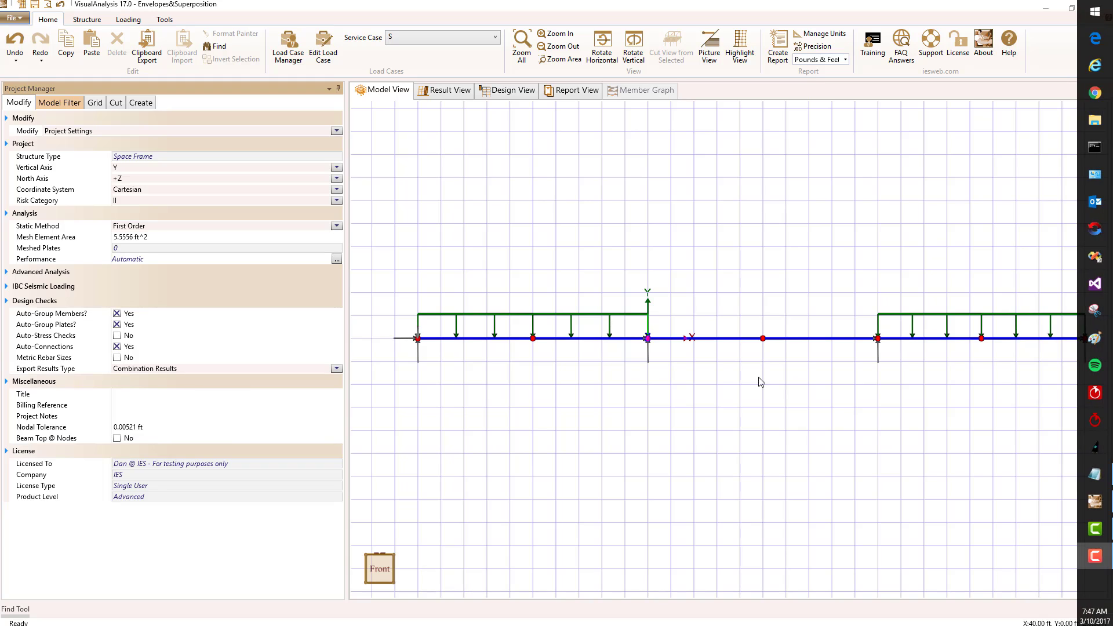
View the loads applied to the beam in service case L and in service case D
left_click(436, 39)
scroll(499, 64, "up", 1)
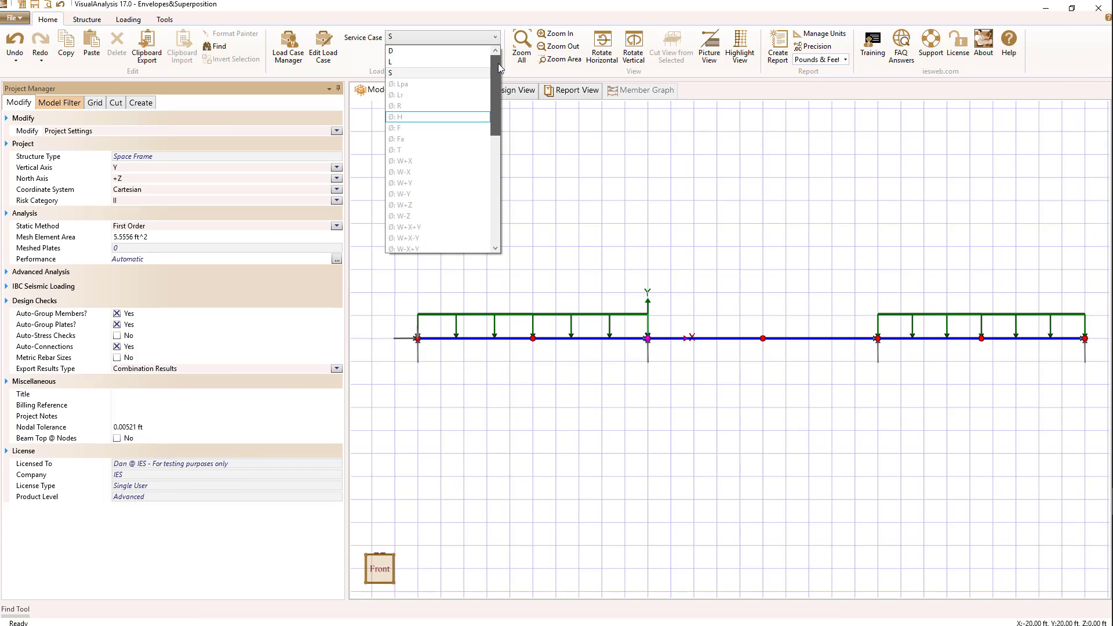
left_click(434, 63)
left_click(428, 40)
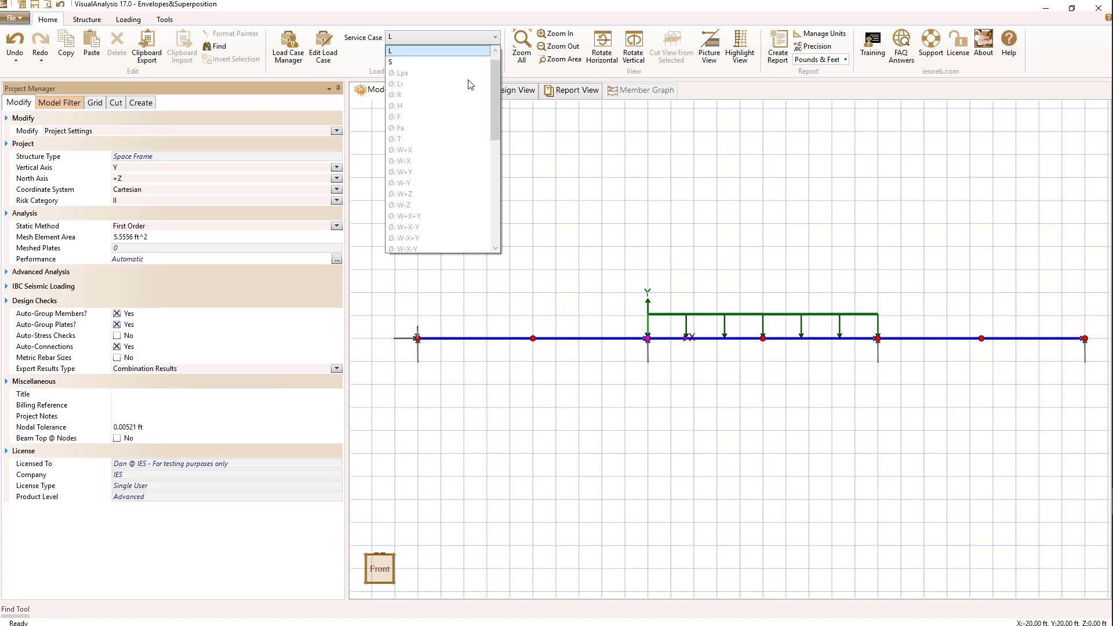
scroll(496, 88, "up", 1)
left_click(422, 51)
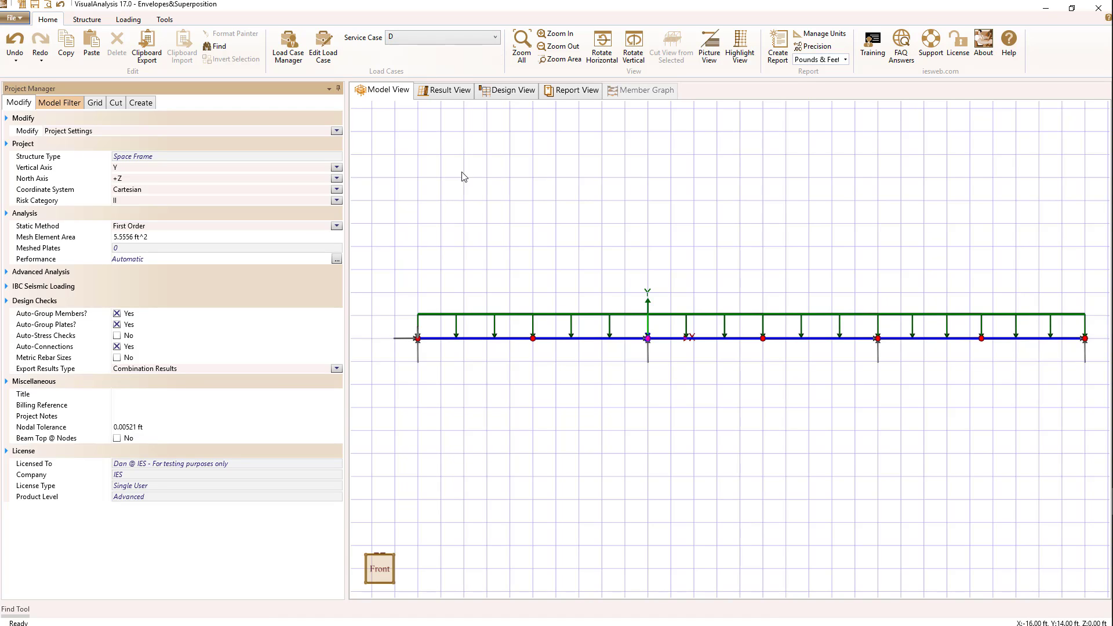
Review the load combinations and start a result superposition case with the design category Allowable (ASD)
left_click(287, 52)
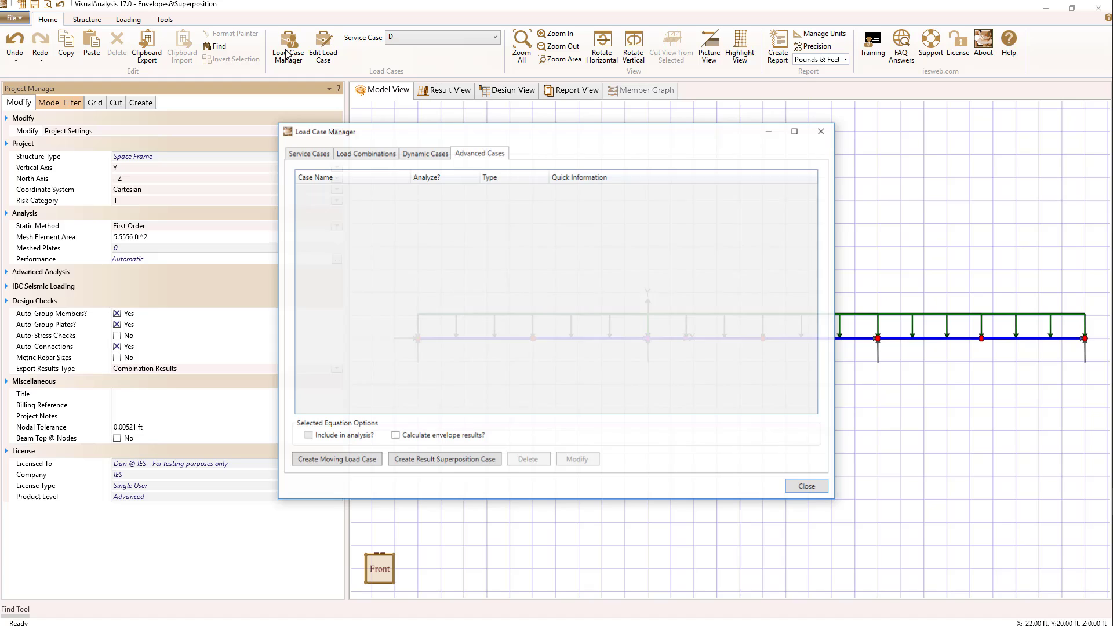
left_click(352, 155)
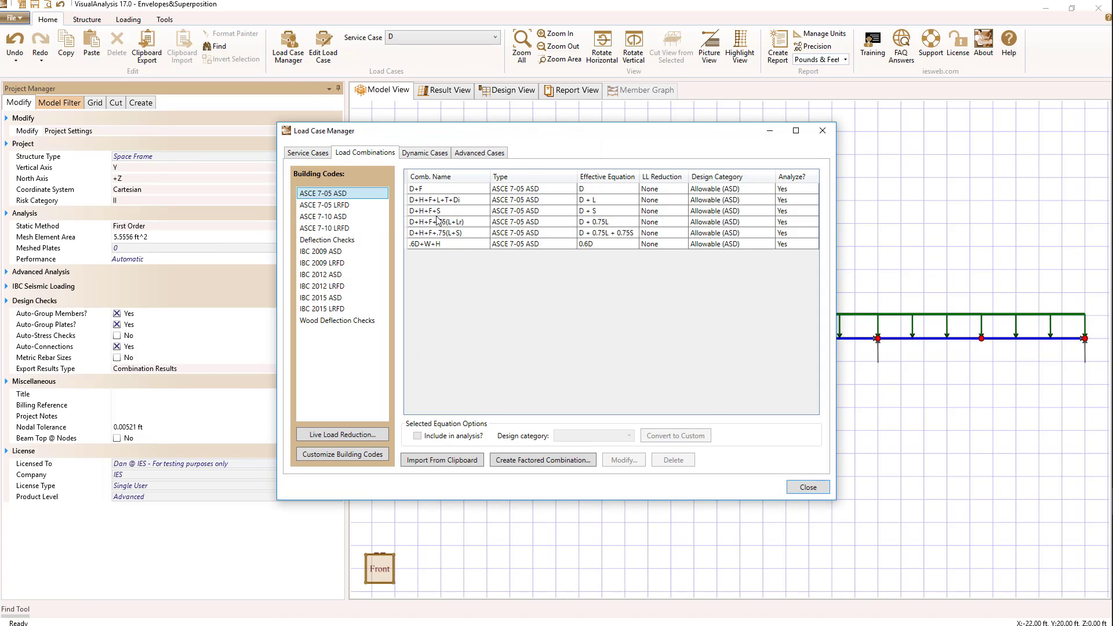
left_click(471, 155)
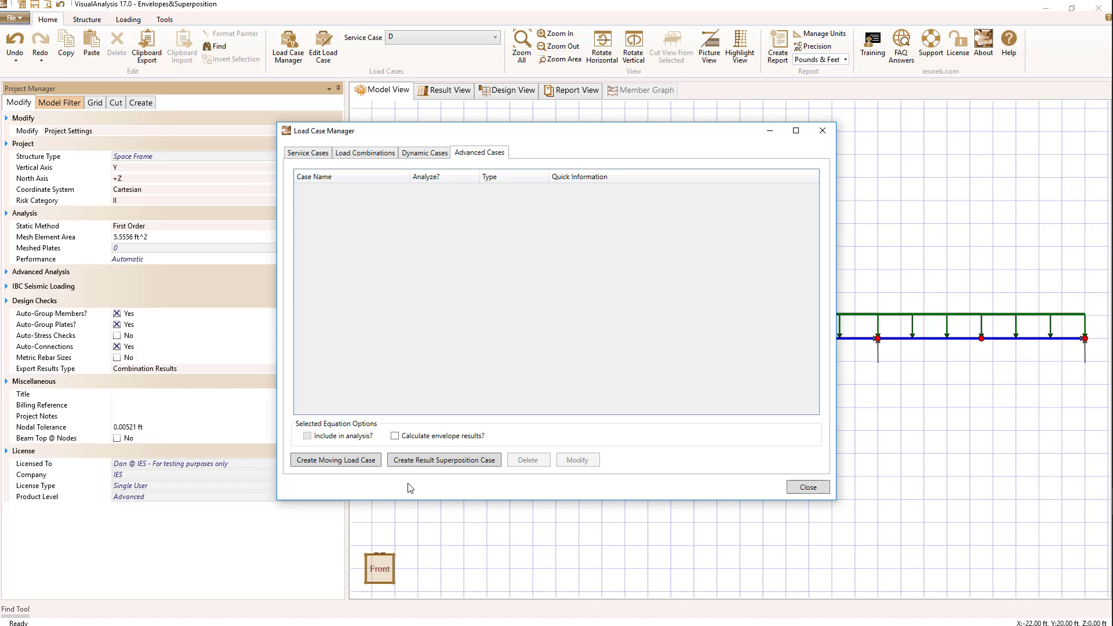
left_click(450, 460)
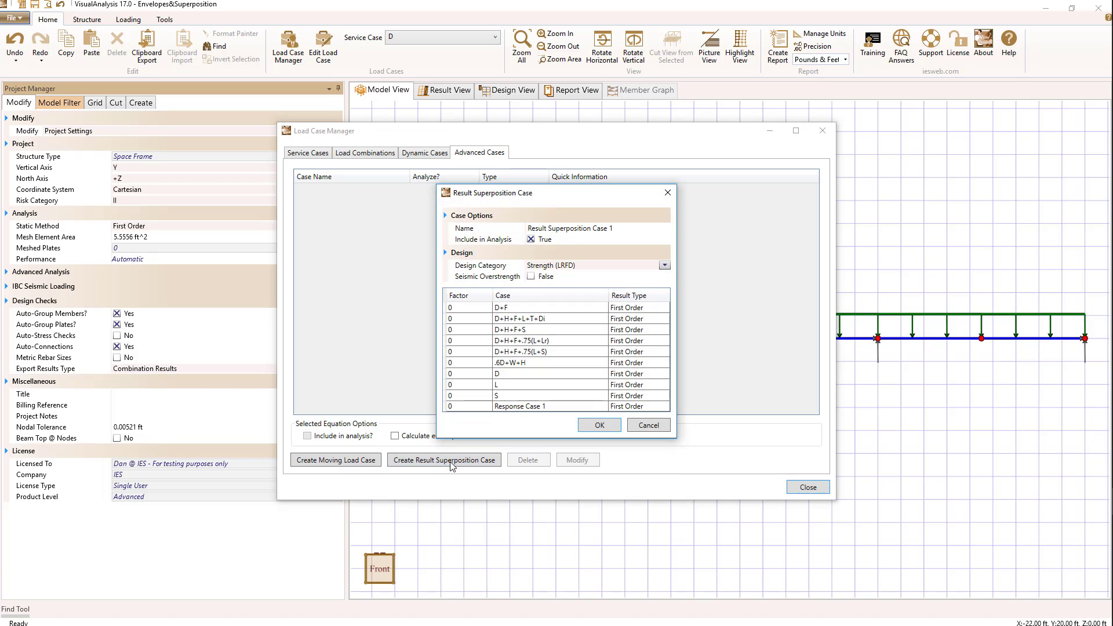
left_click_drag(540, 193, 534, 159)
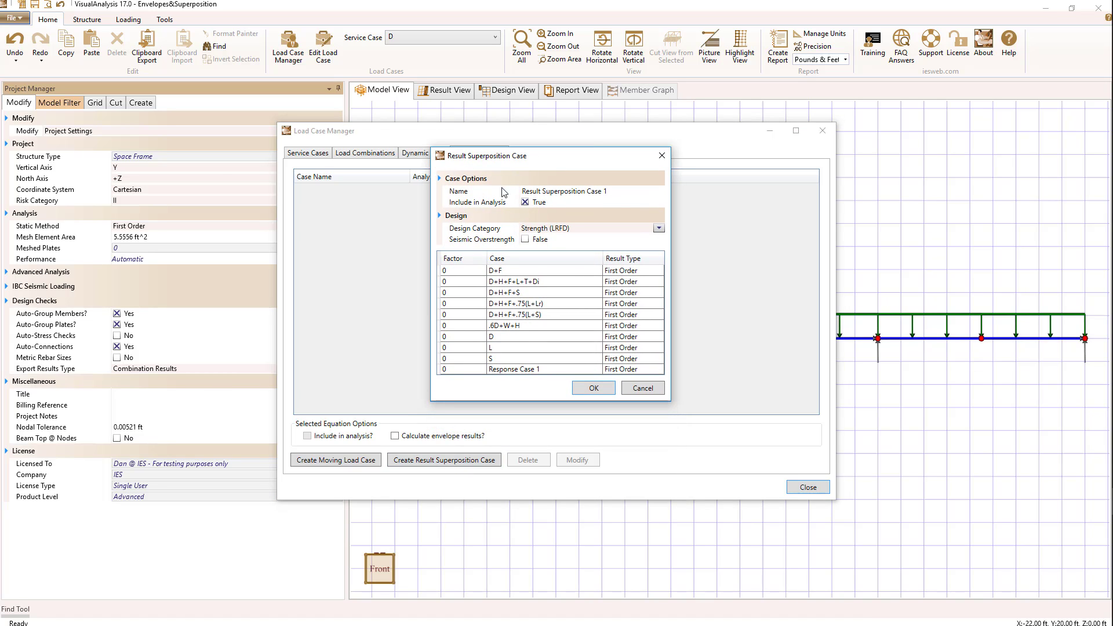
left_click(524, 191)
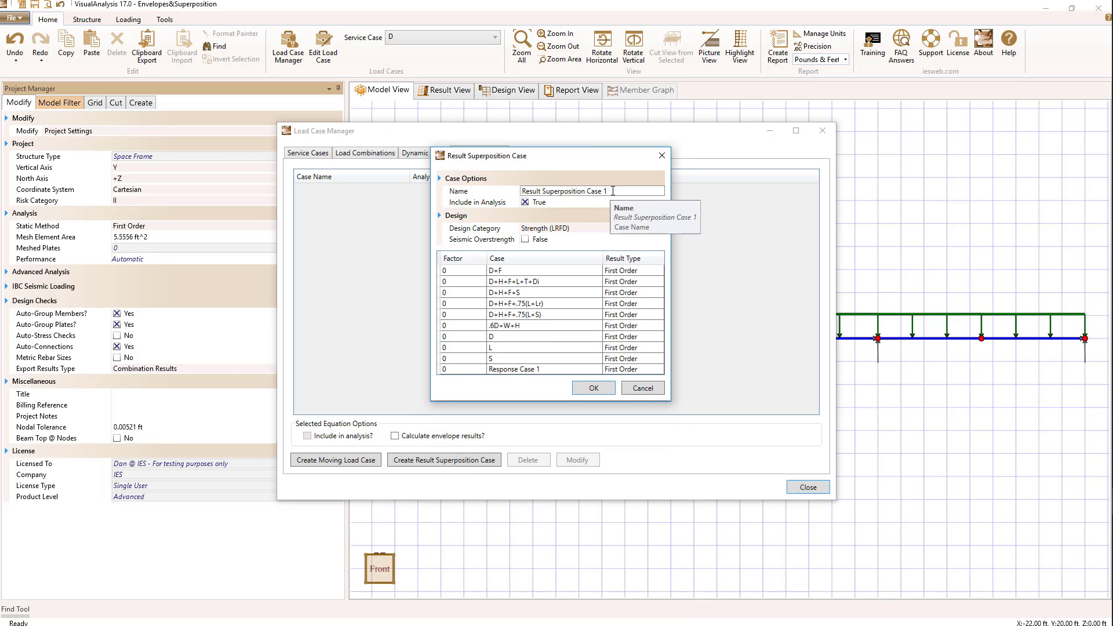
left_click(545, 209)
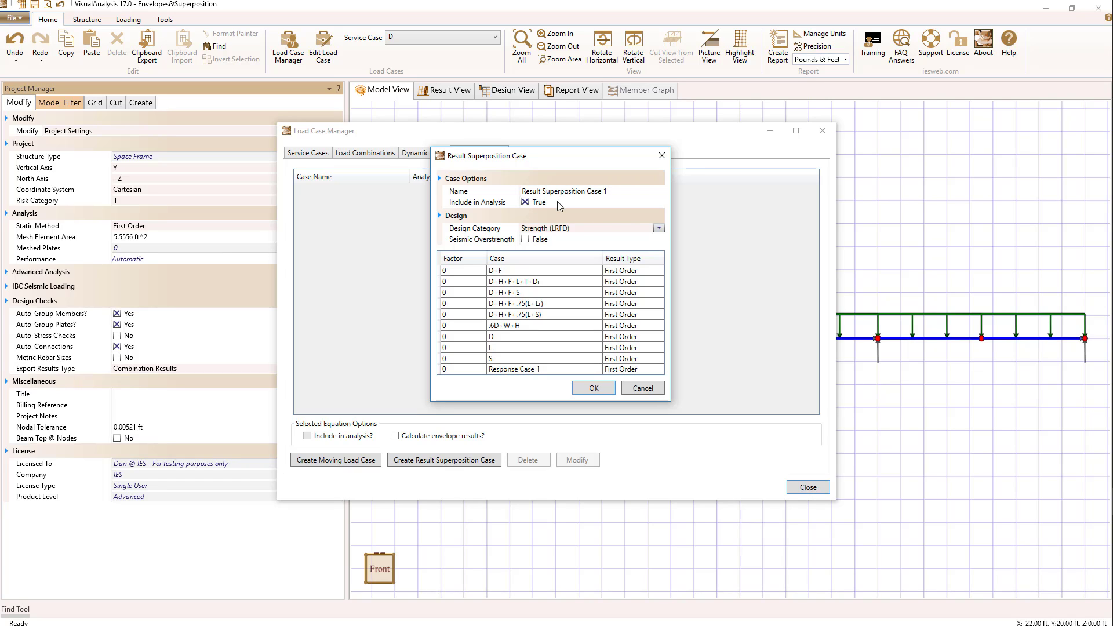
left_click(661, 230)
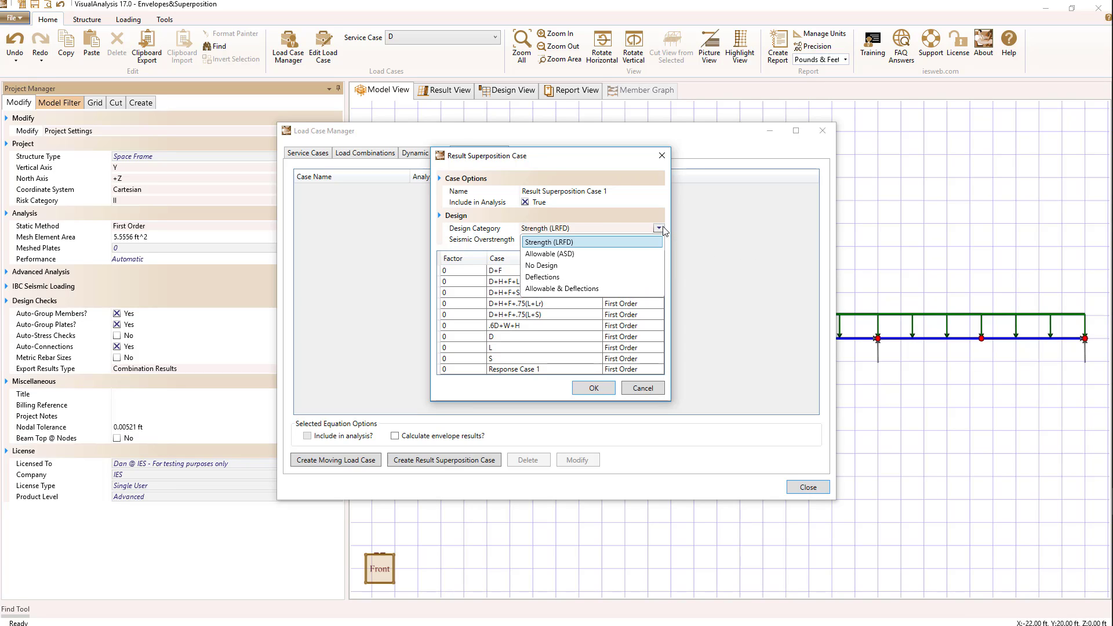
left_click(606, 256)
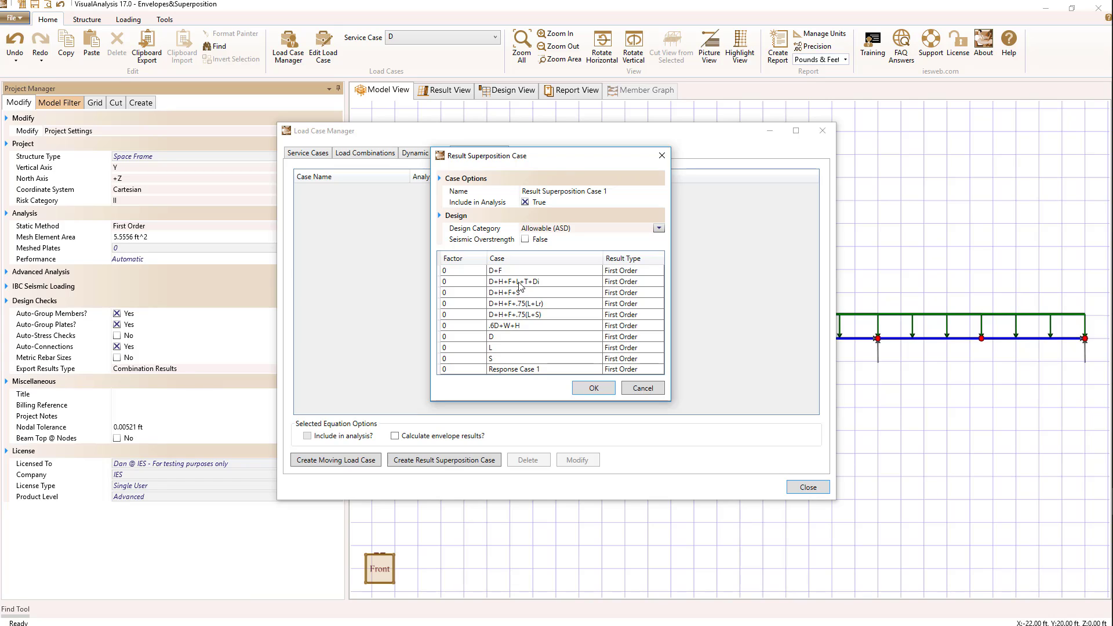
Give D+H+F+L+T+Di and Response Case 1 a factor of 1 each and save the superposition case
left_click(448, 282)
left_click(448, 282)
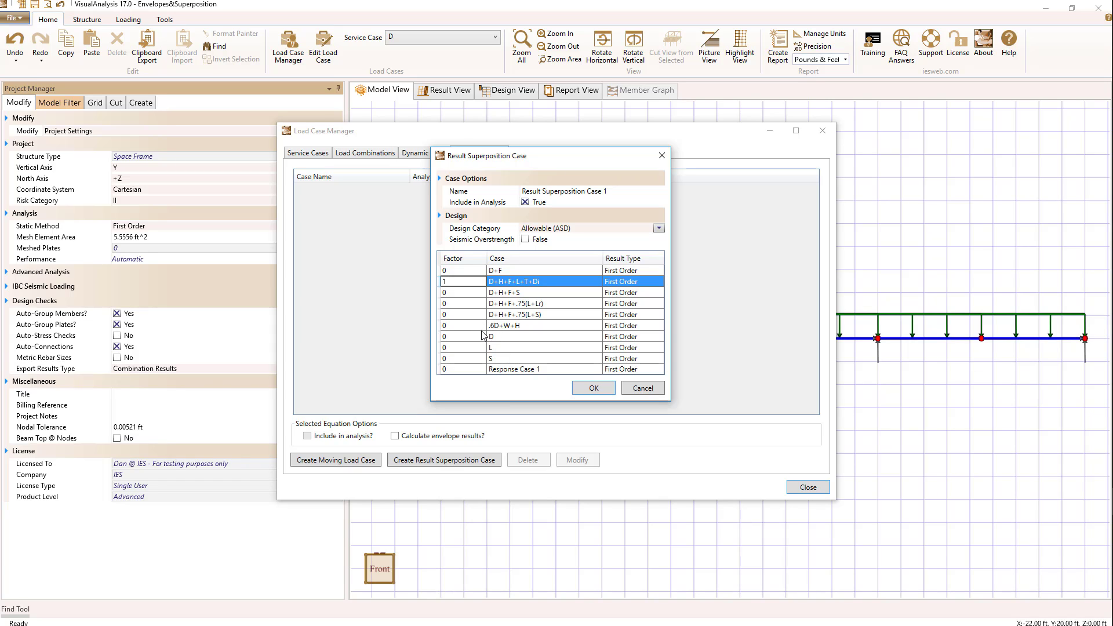
left_click(454, 370)
left_click(454, 369)
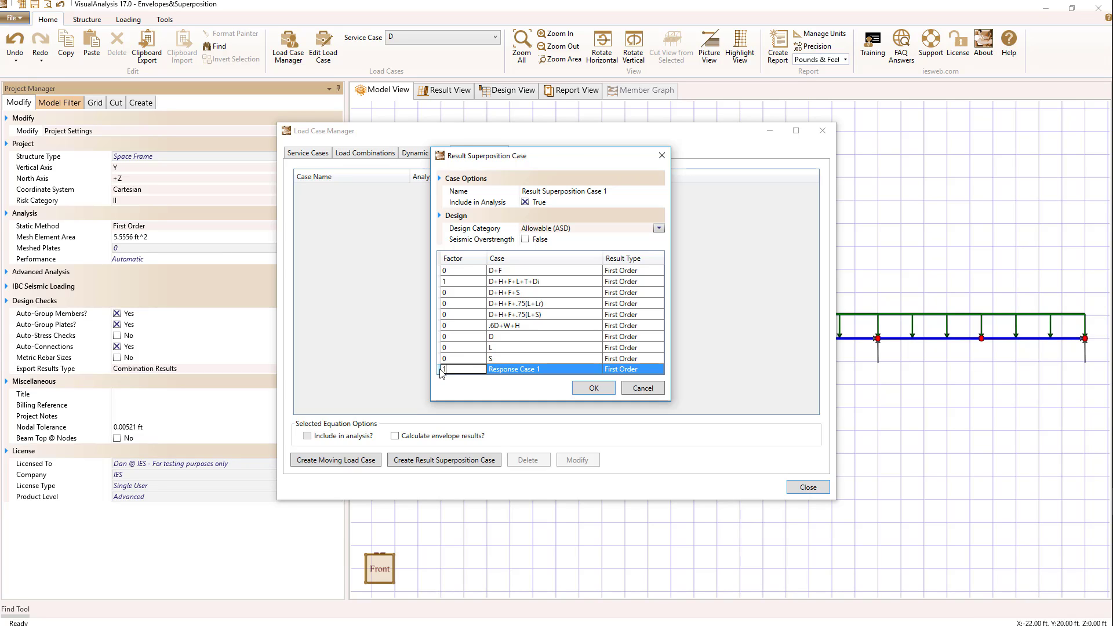
left_click(588, 388)
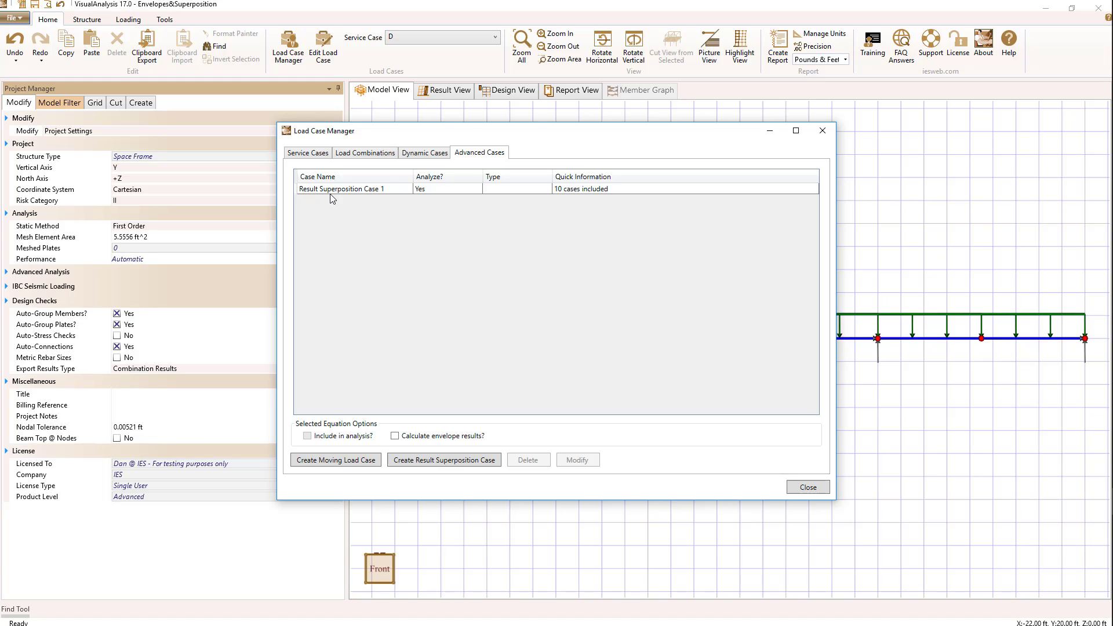
left_click(808, 487)
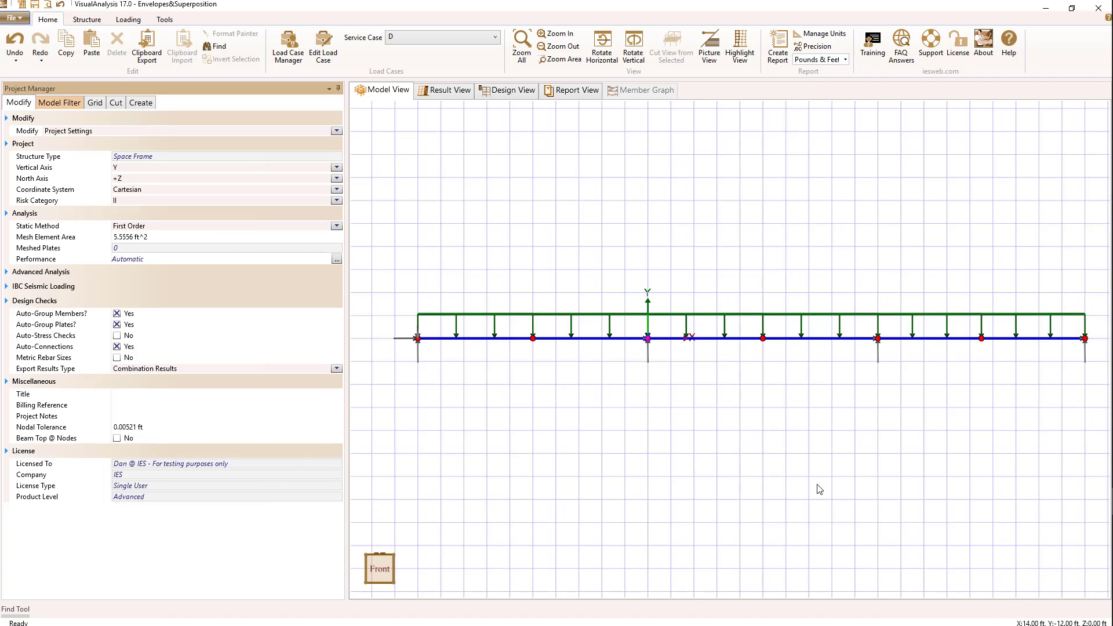
Display the analysis results for Result Superposition Case 1 Low Extreme
left_click(449, 91)
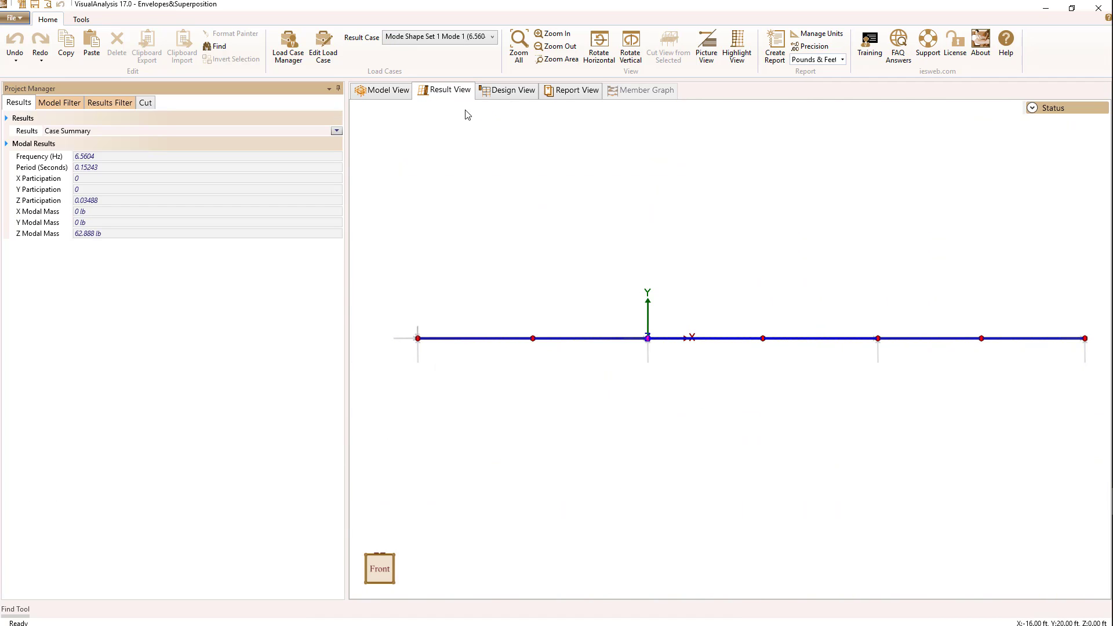
left_click(427, 37)
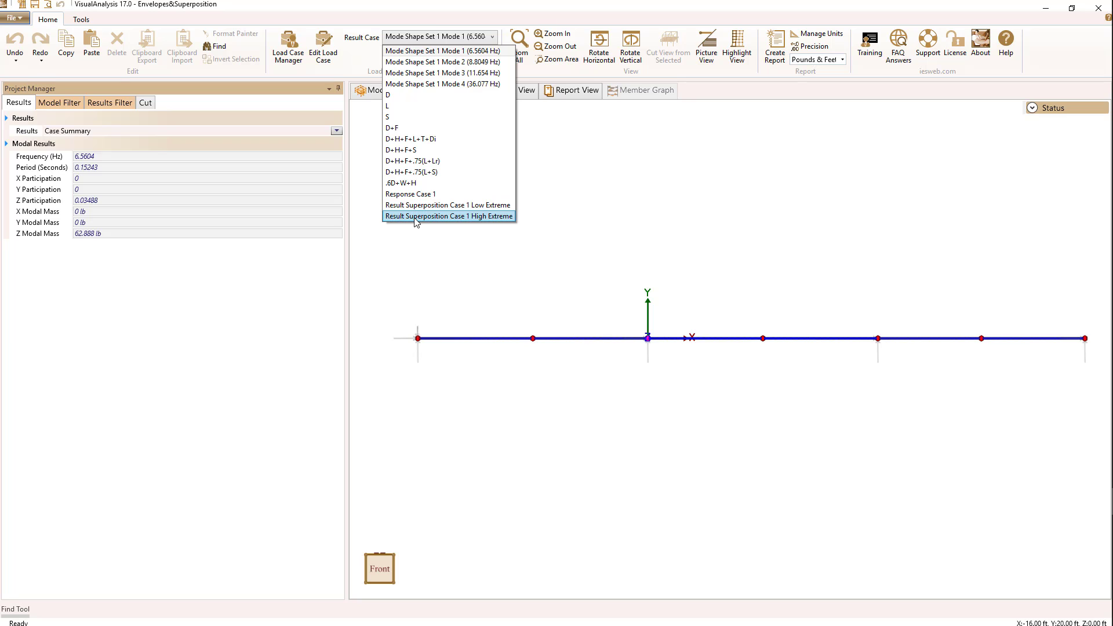
left_click(416, 205)
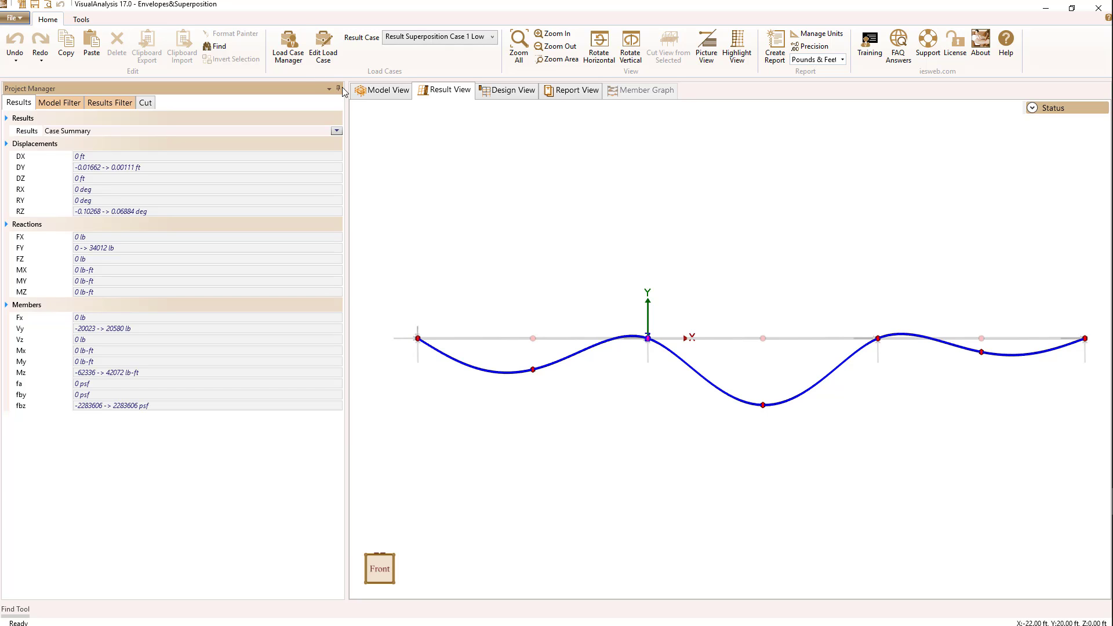
Enable the calculation of envelope results in the Load Case Manager's advanced cases
left_click(288, 56)
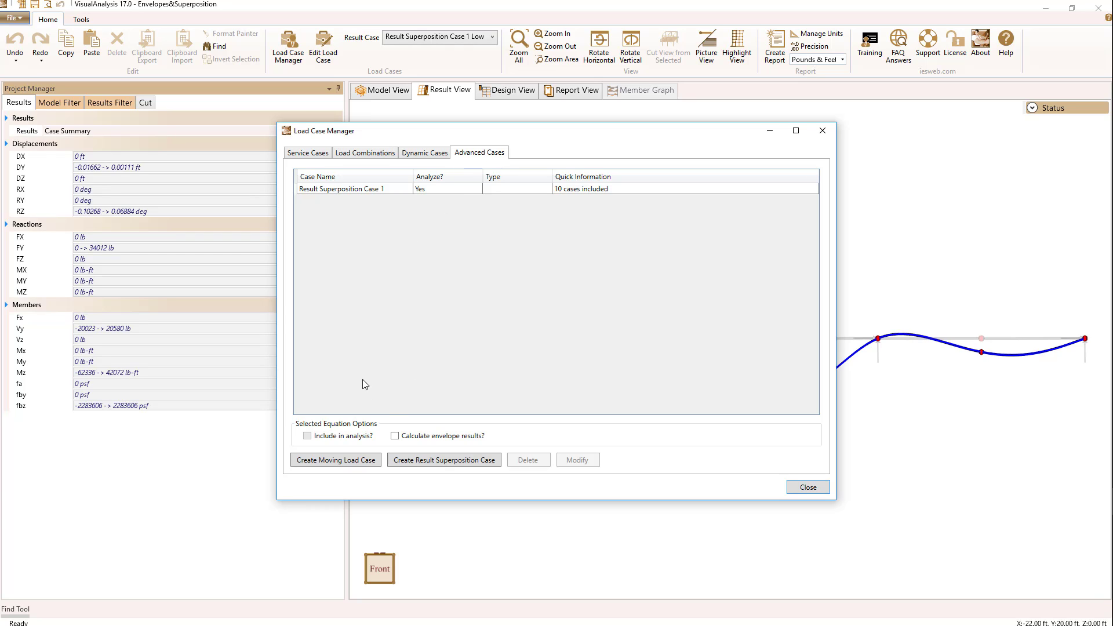
left_click(395, 436)
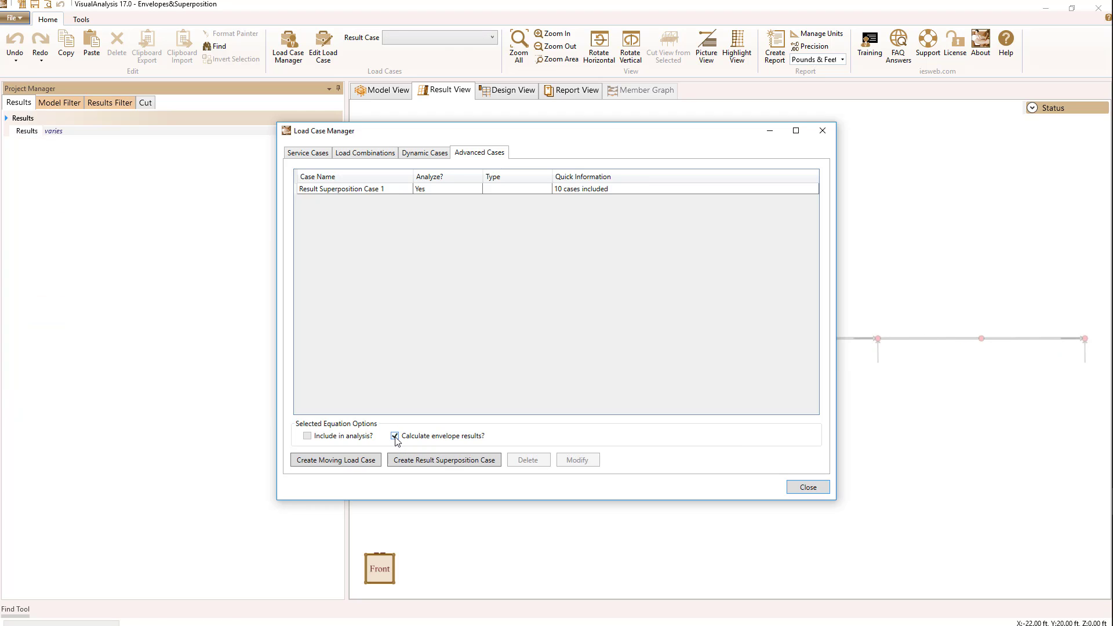
left_click(807, 487)
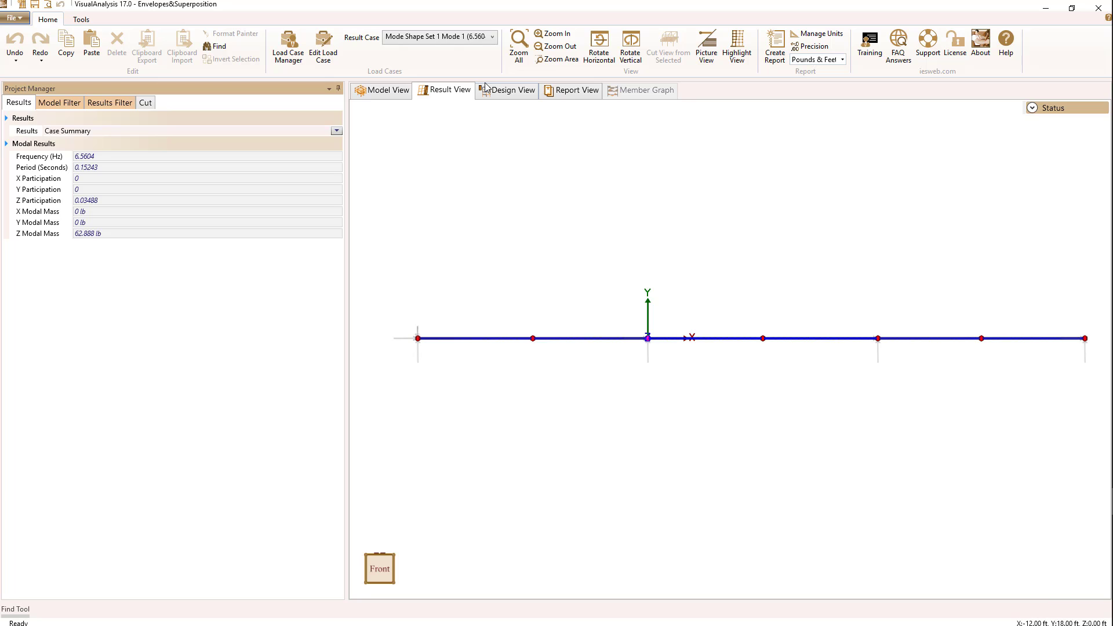
Graph the ASD Envelope Low Extreme results for all members and look at the report view
left_click(439, 37)
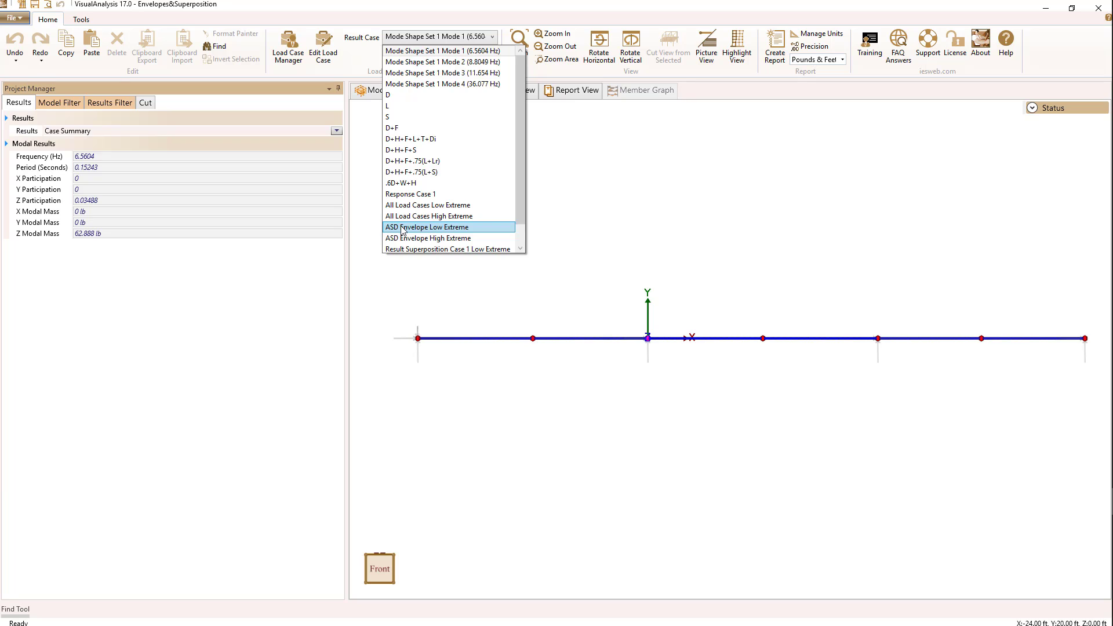
scroll(406, 247, "down", 1)
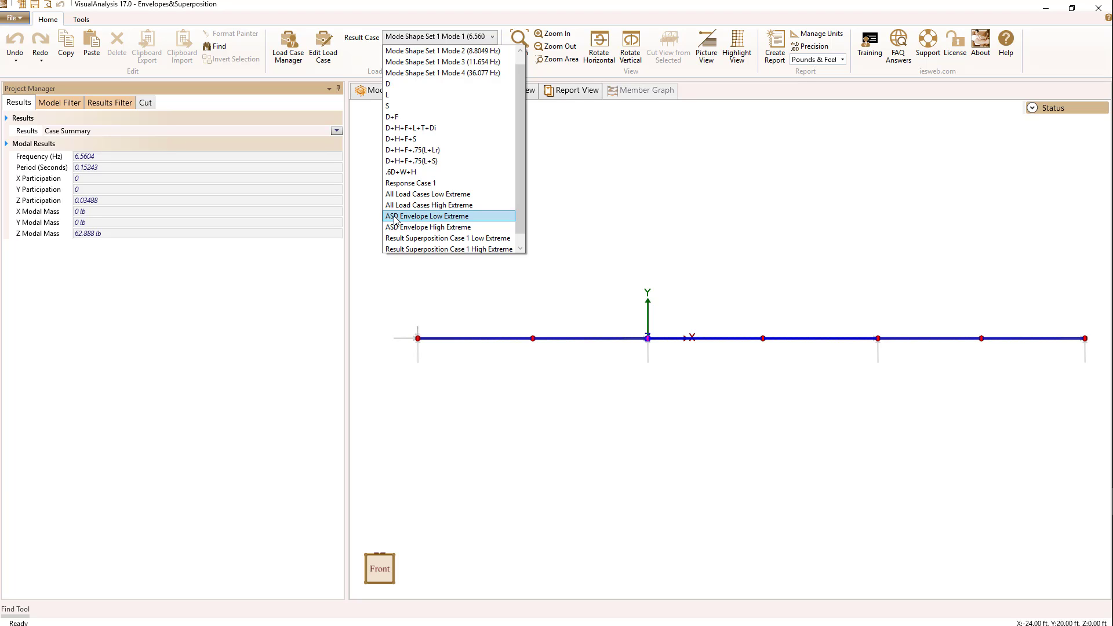
left_click(395, 216)
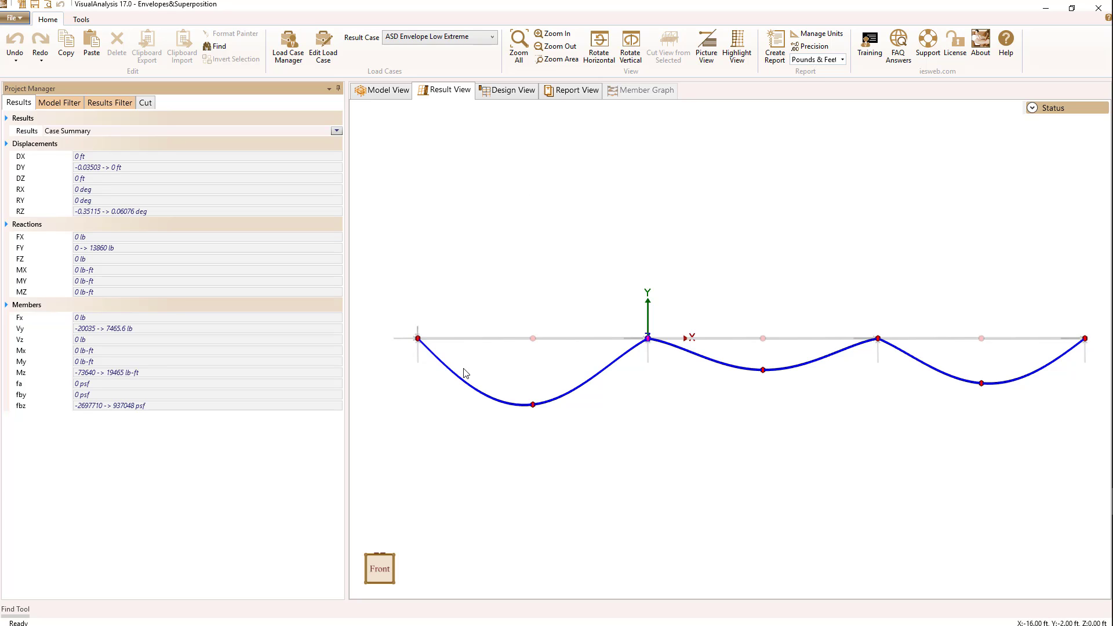
key("ctrl+a")
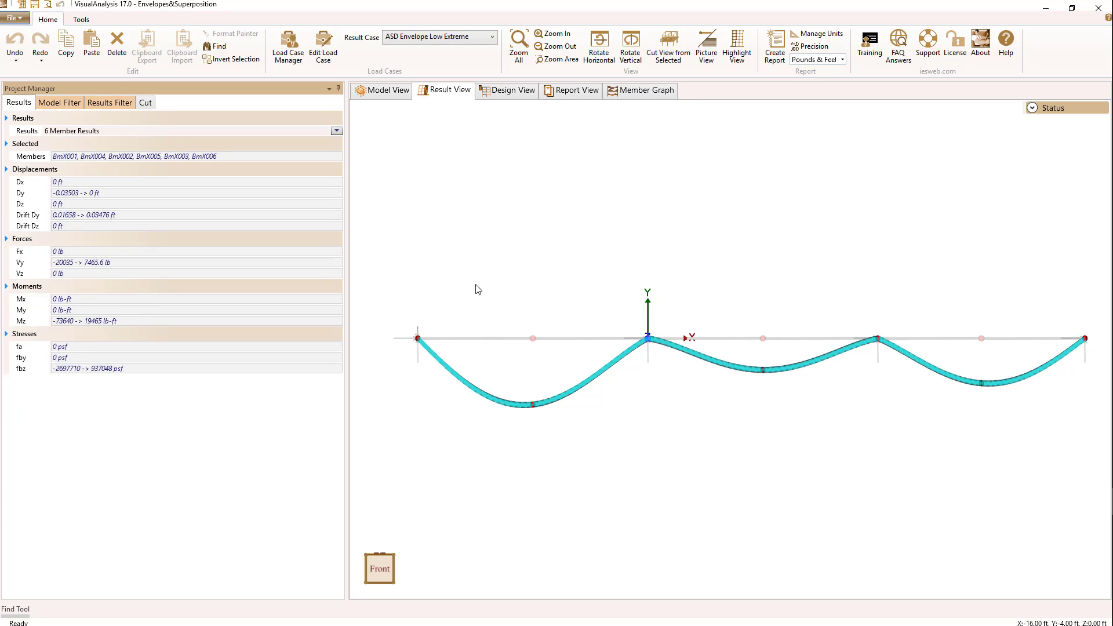
left_click(626, 92)
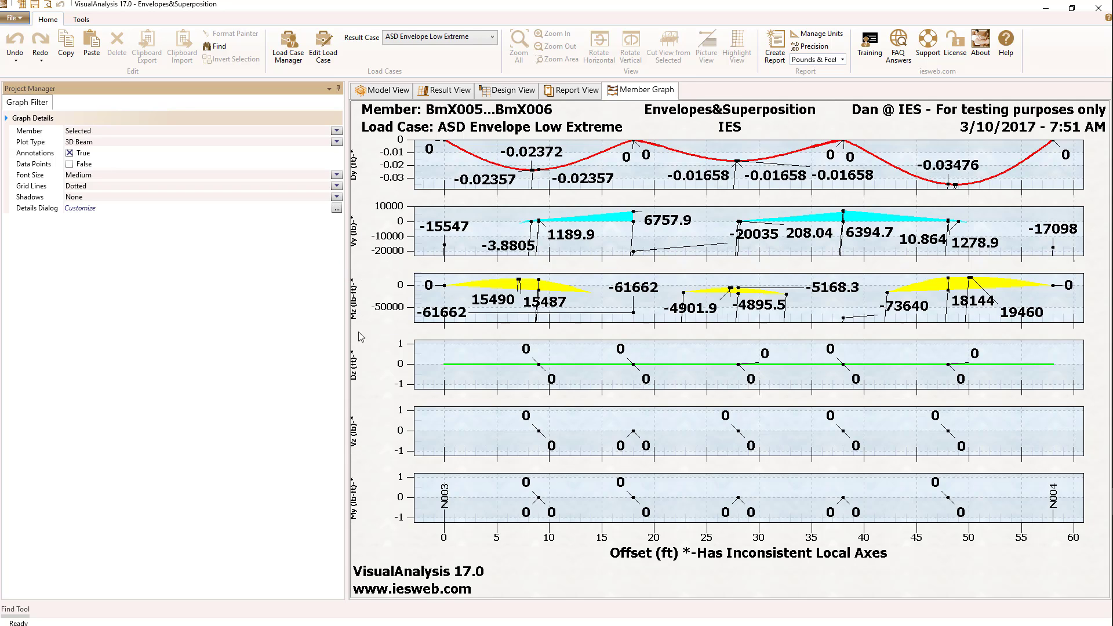
left_click(564, 90)
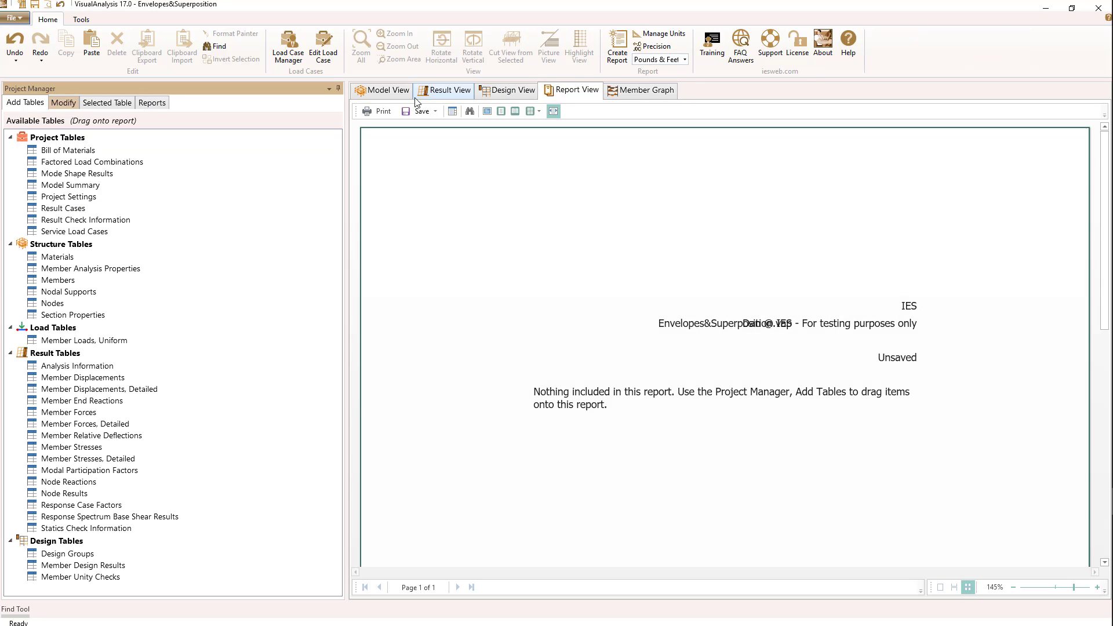
Graph the All Load Cases Low Extreme results for all members and examine the displacement and moment envelopes
left_click(440, 92)
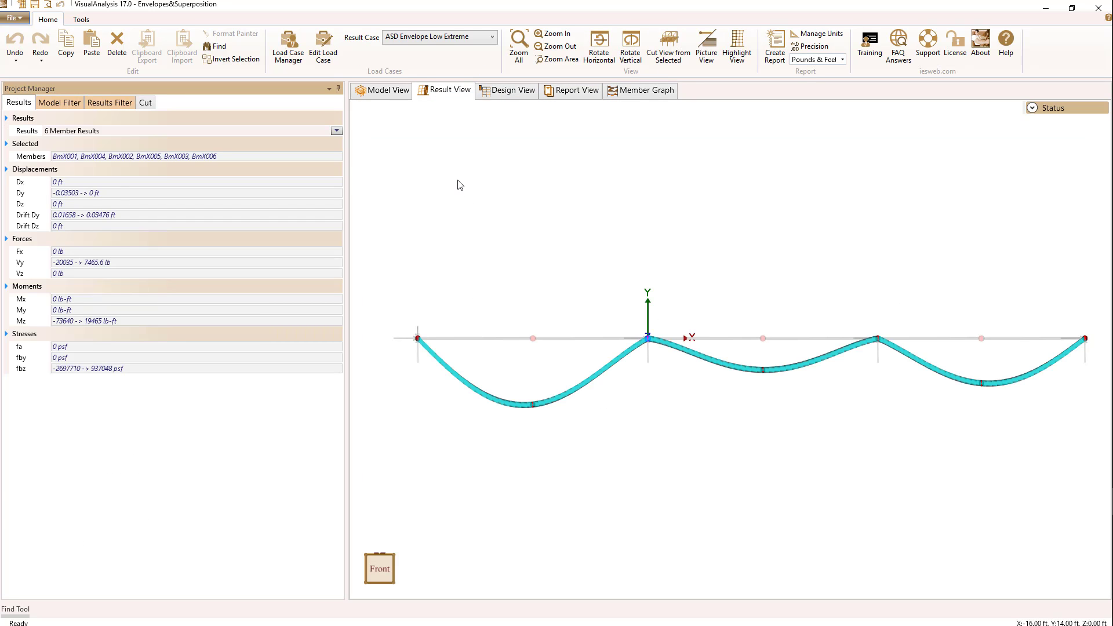
left_click(457, 199)
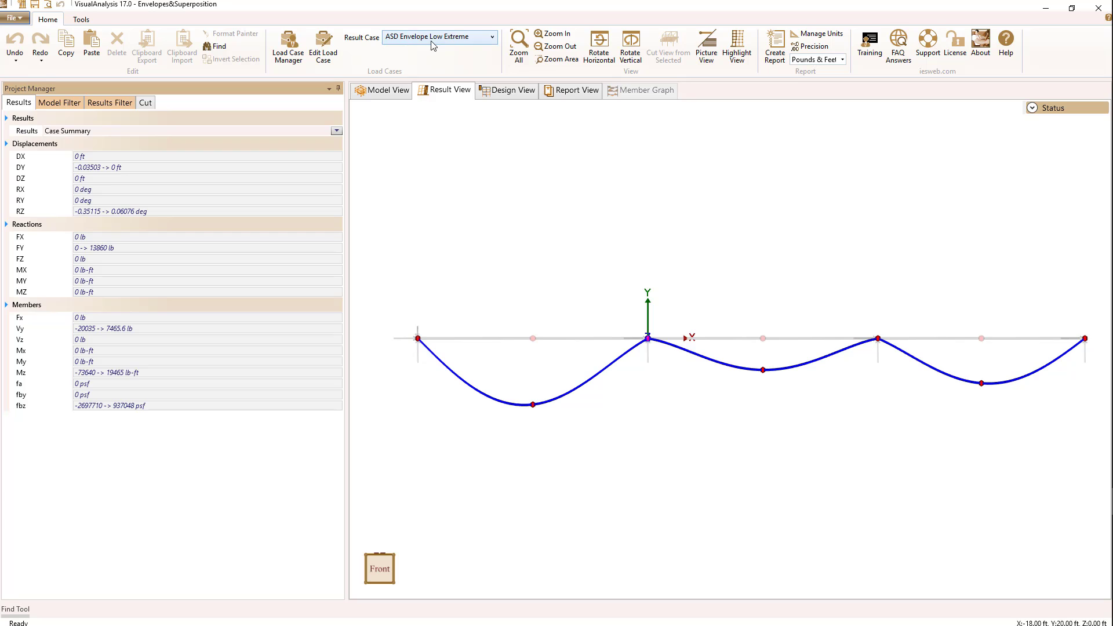
left_click(431, 40)
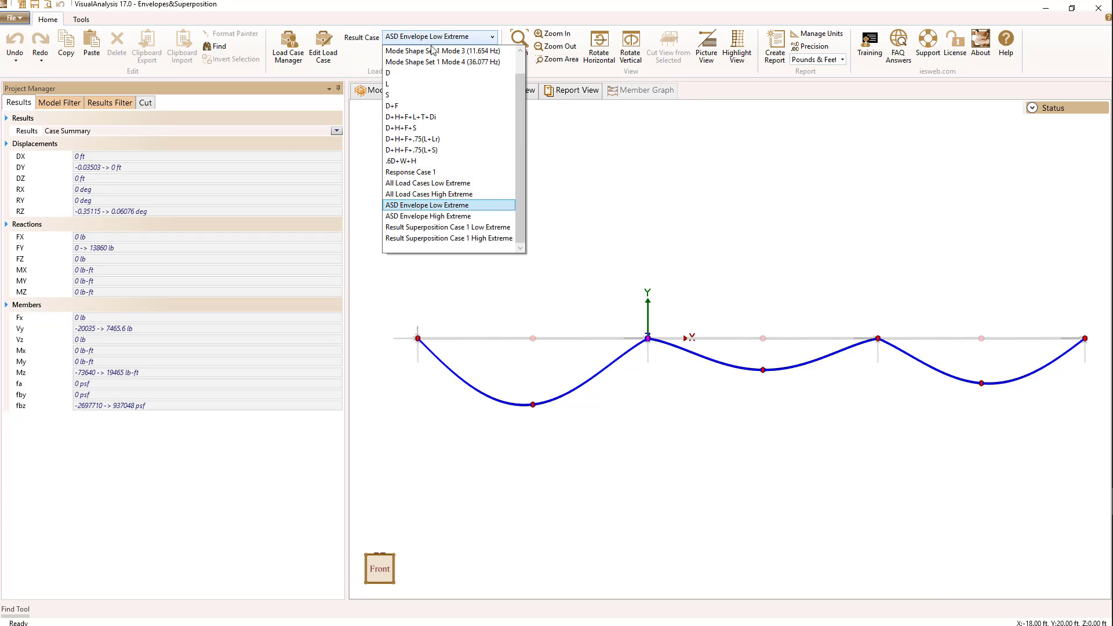
left_click(423, 184)
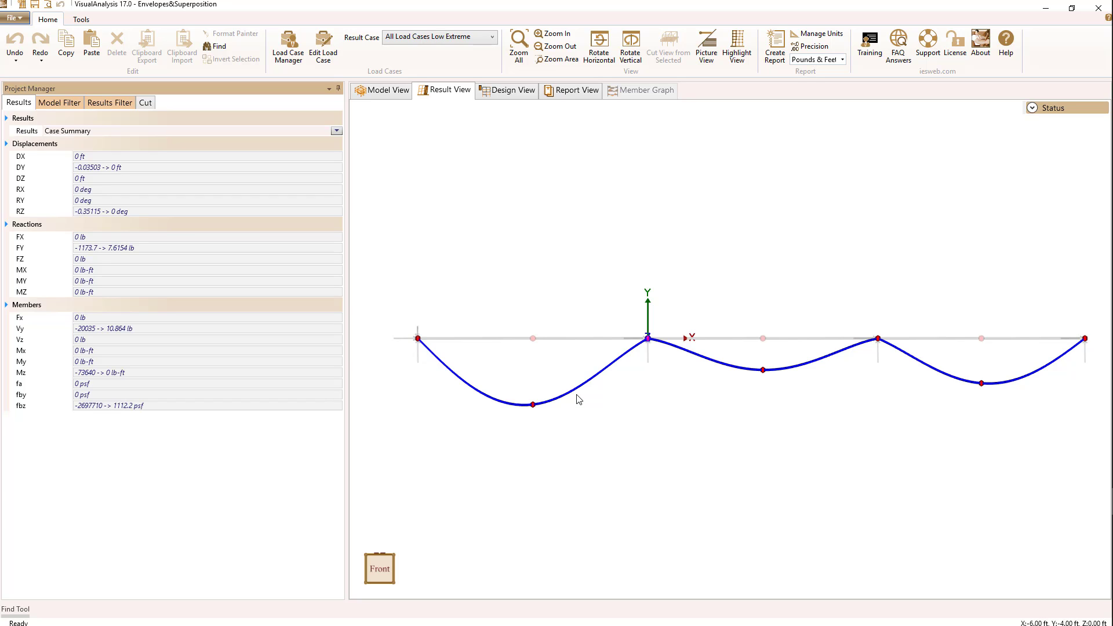
key("ctrl+a")
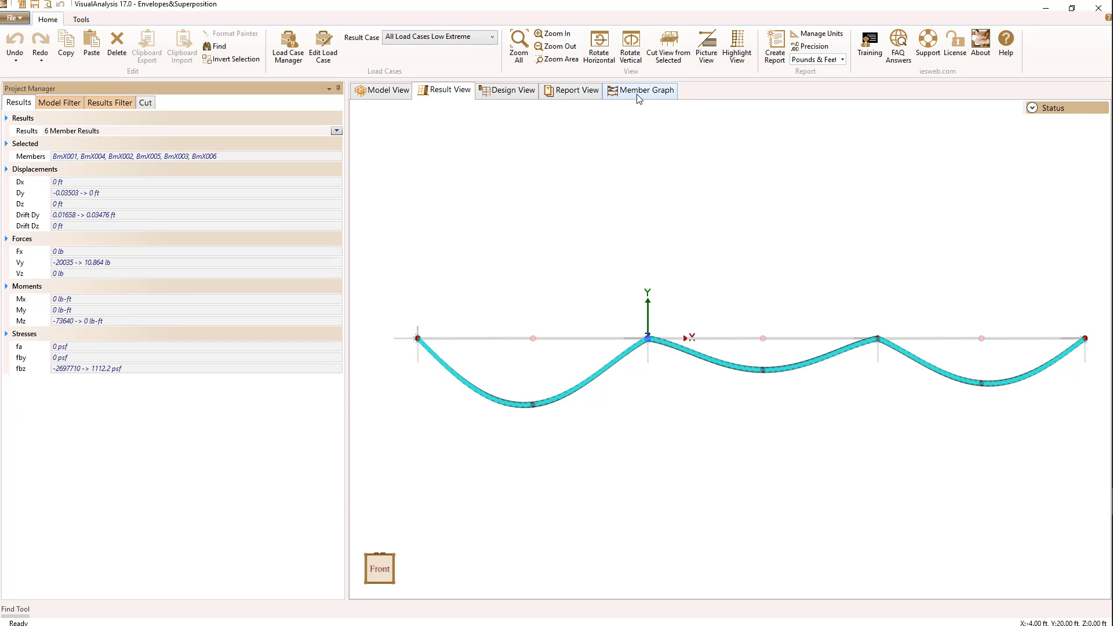
left_click(641, 91)
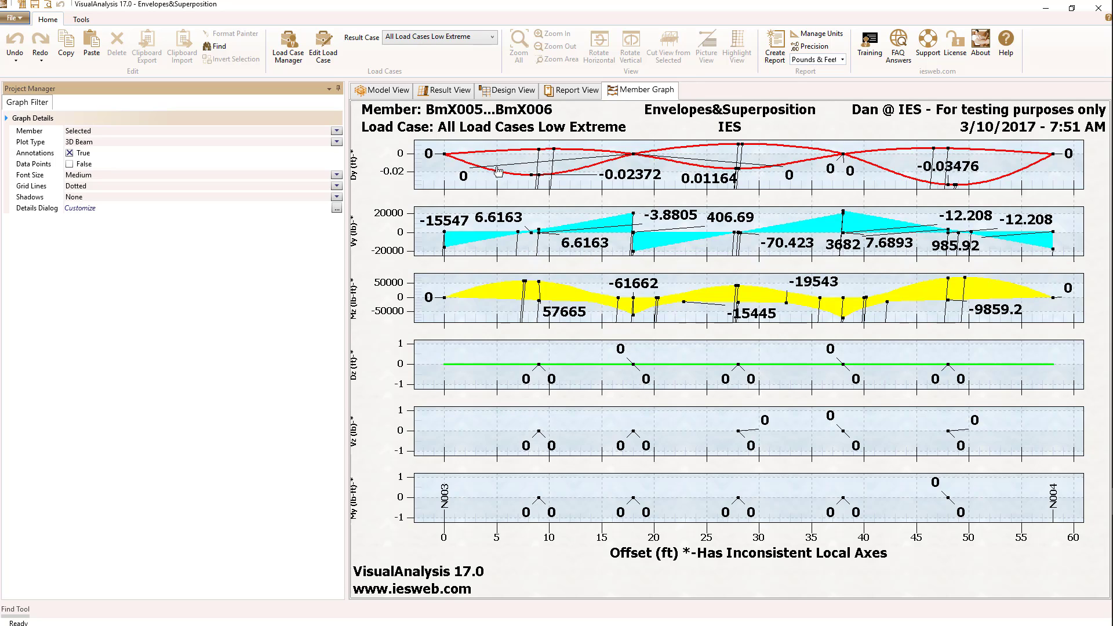
mouse_move(451, 158)
mouse_move(797, 152)
mouse_move(493, 293)
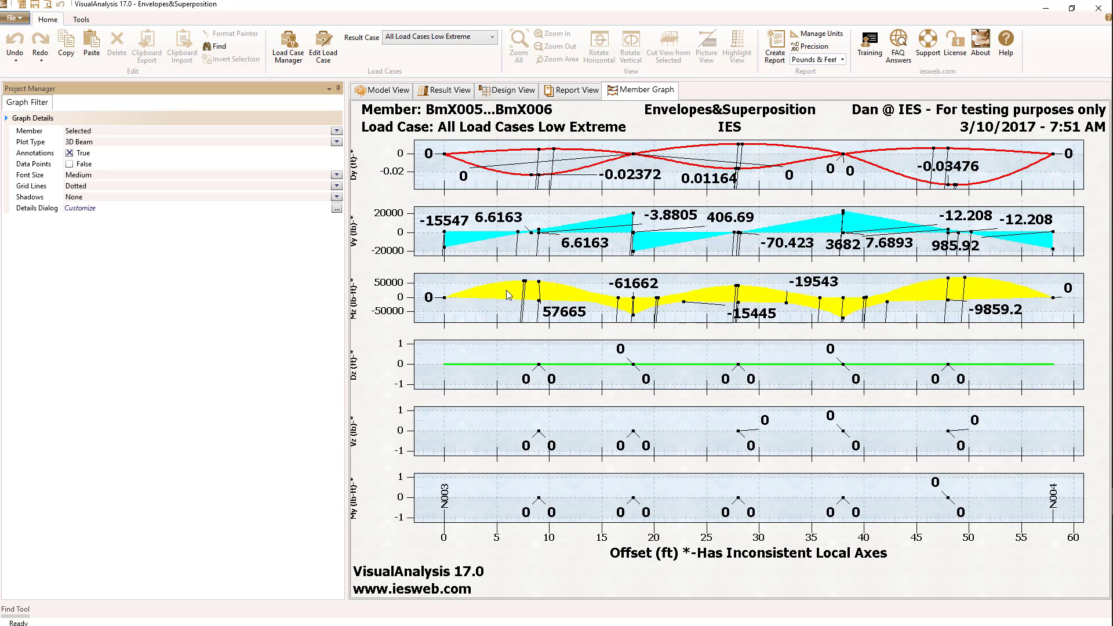